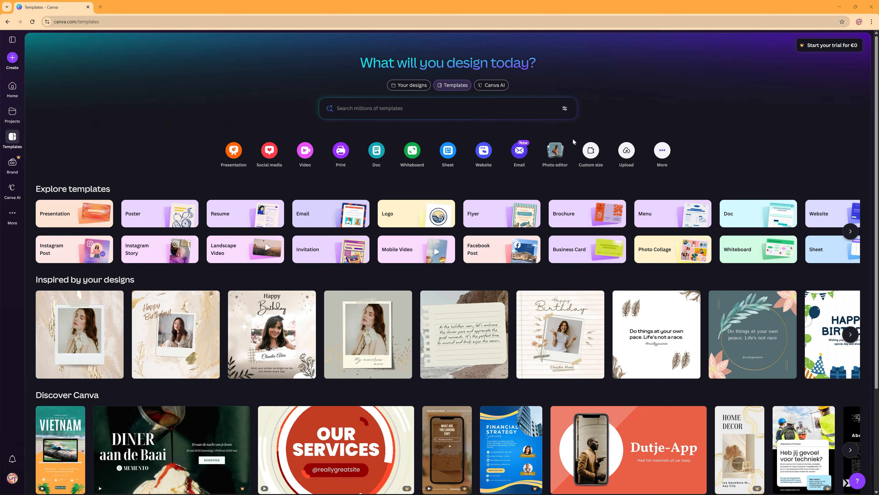
- Create a custom 500 × 500 px design and fill its page background with the solid colour Peach
{"action": "left_click", "coordinate": [591, 150]}
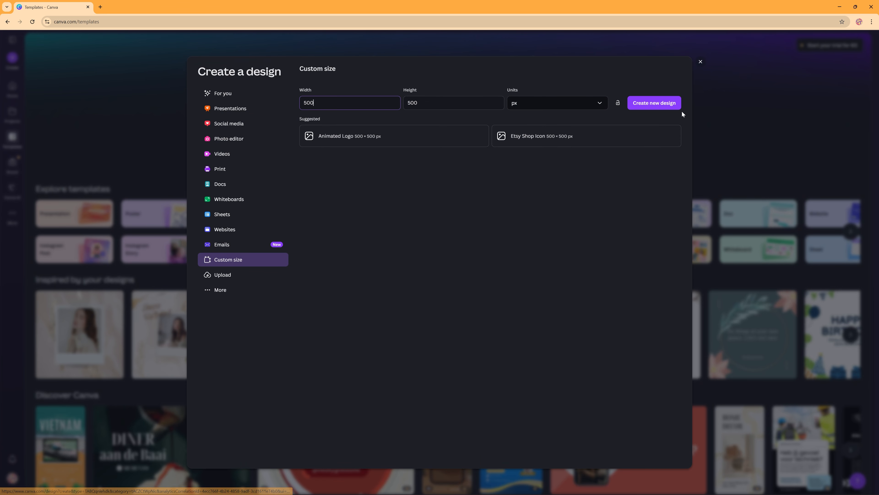
{"action": "left_click", "coordinate": [669, 102]}
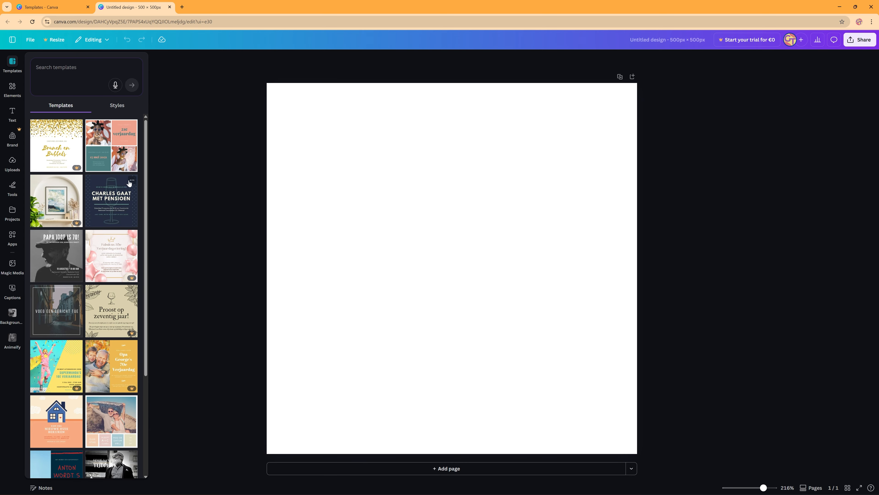
{"action": "left_click", "coordinate": [436, 177]}
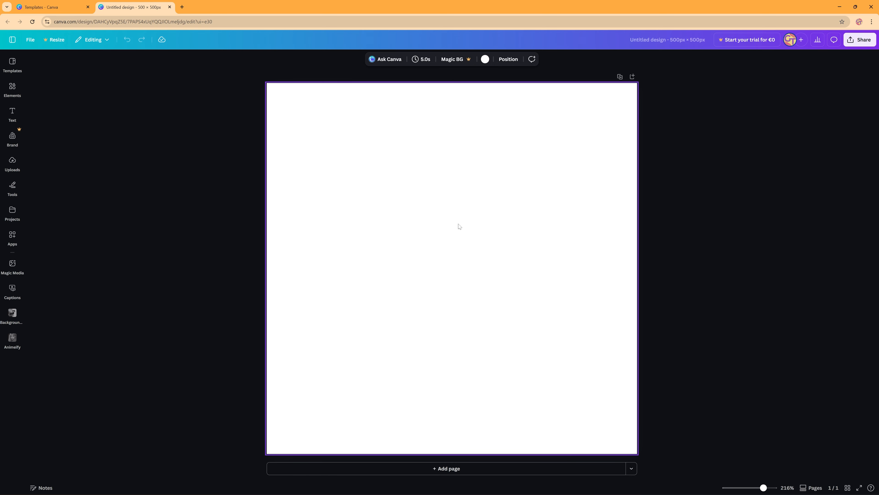
{"action": "left_click", "coordinate": [485, 59]}
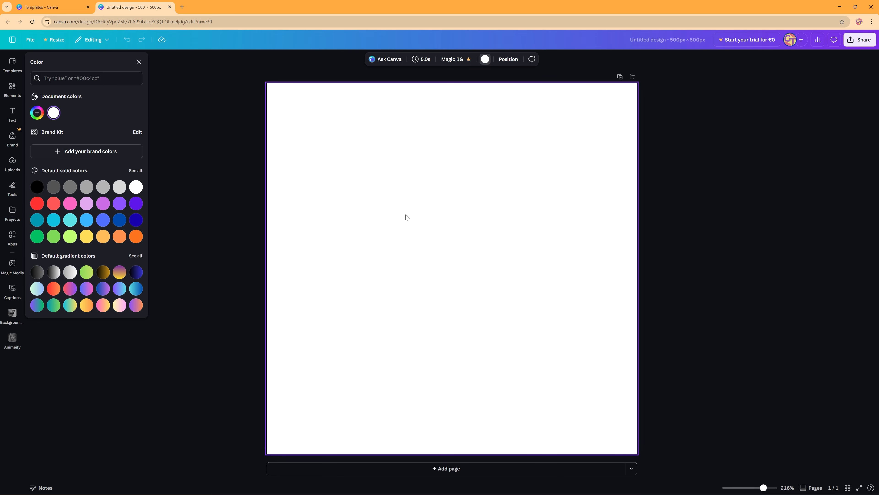
{"action": "left_click", "coordinate": [102, 237]}
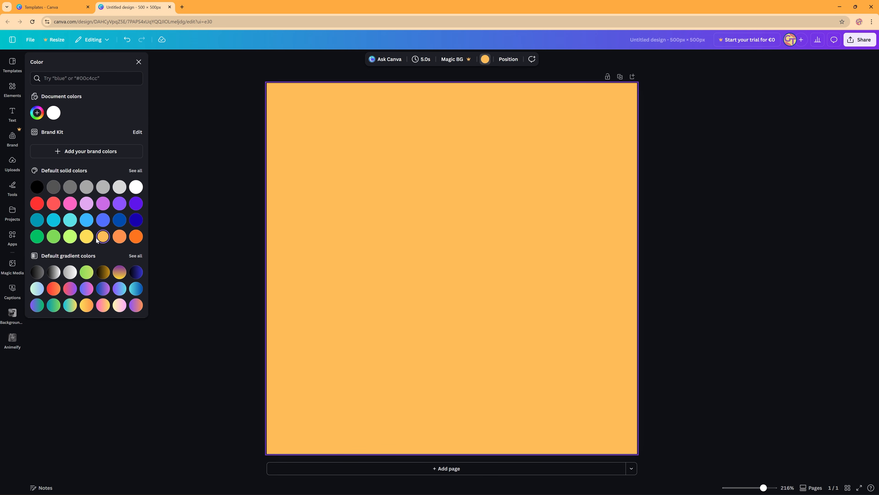
- Add a default heading to the page with the text "Live"
{"action": "left_click", "coordinate": [12, 114]}
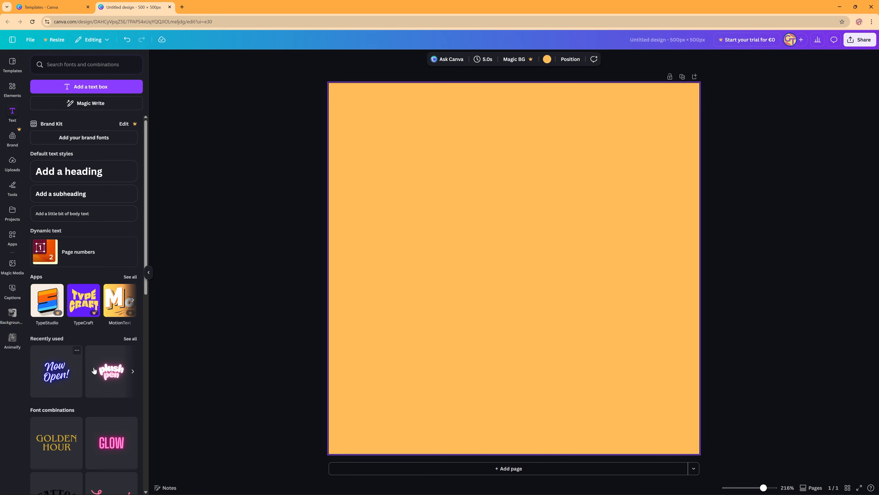
{"action": "scroll", "coordinate": [76, 427], "scroll_direction": "down", "scroll_amount": 2}
{"action": "scroll", "coordinate": [60, 426], "scroll_direction": "up", "scroll_amount": 2}
{"action": "scroll", "coordinate": [77, 419], "scroll_direction": "down", "scroll_amount": 3}
{"action": "scroll", "coordinate": [88, 431], "scroll_direction": "down", "scroll_amount": 1}
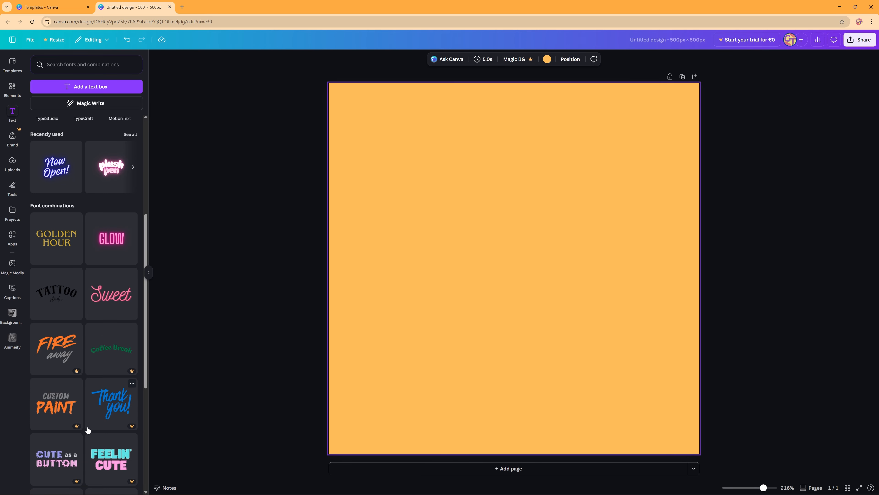
{"action": "scroll", "coordinate": [89, 347], "scroll_direction": "up", "scroll_amount": 6}
{"action": "left_click", "coordinate": [97, 178]}
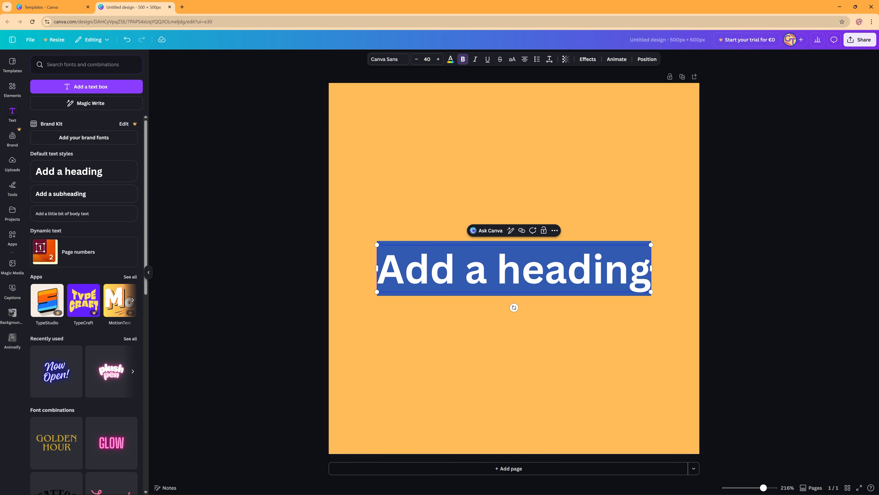
{"action": "type", "text": "Live"}
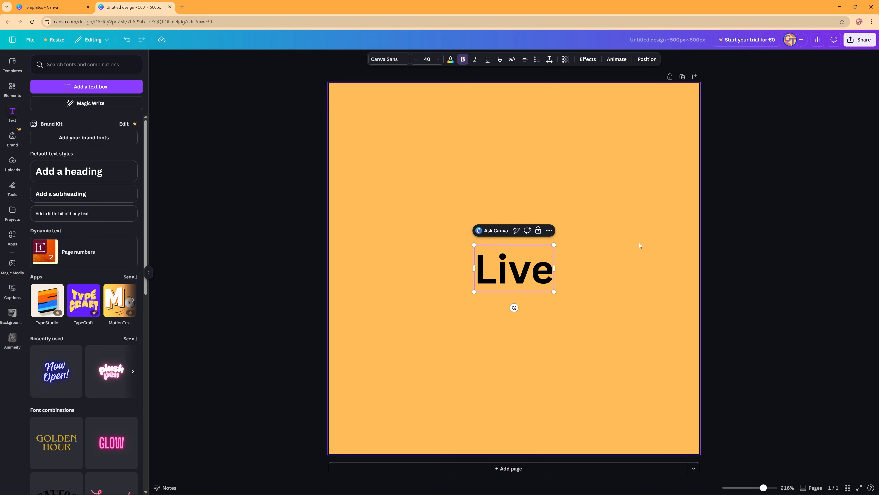
{"action": "left_click", "coordinate": [706, 290]}
- Change the font of the "Live" heading to Moontime
{"action": "left_click", "coordinate": [518, 271]}
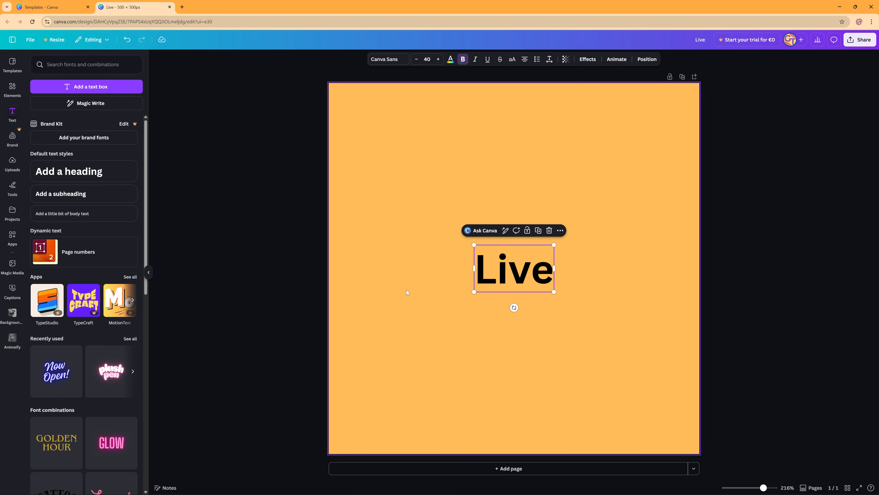
{"action": "left_click", "coordinate": [394, 60]}
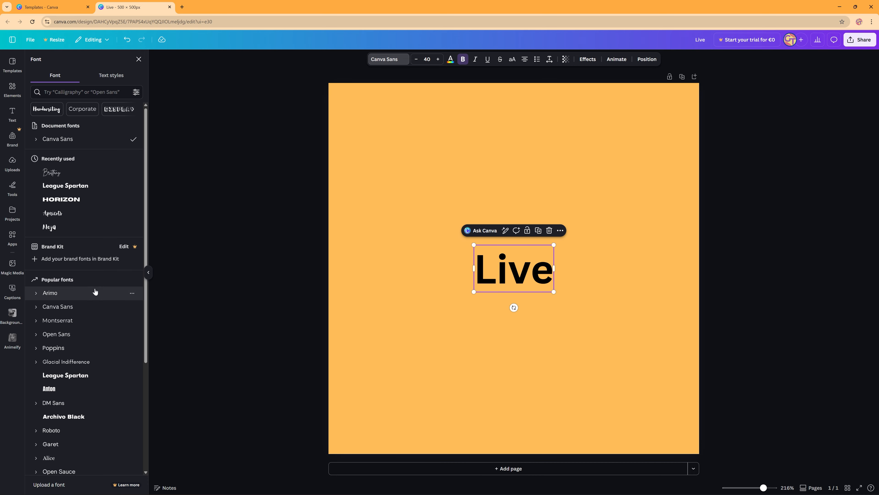
{"action": "left_click", "coordinate": [67, 219]}
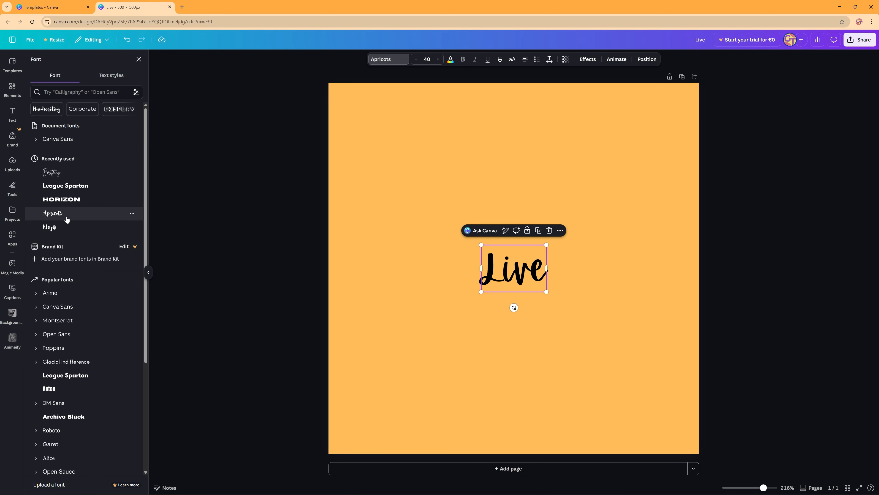
{"action": "left_click", "coordinate": [61, 177]}
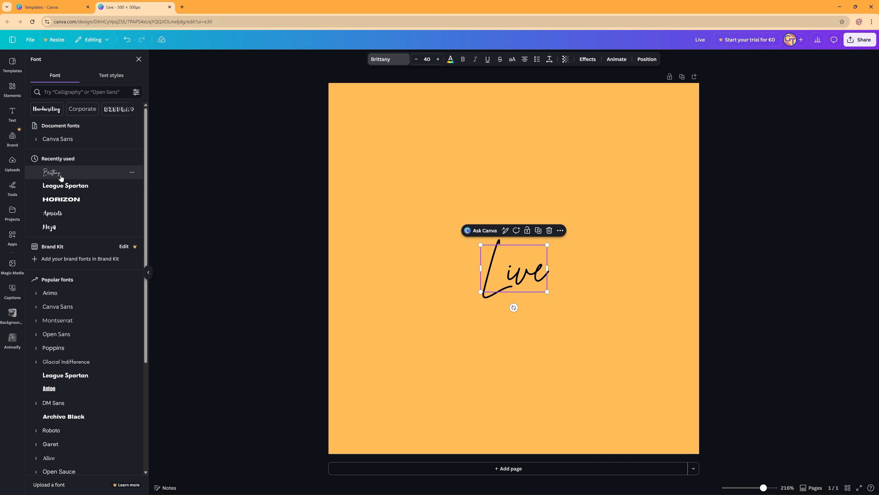
{"action": "scroll", "coordinate": [79, 278], "scroll_direction": "down", "scroll_amount": 6}
{"action": "left_click", "coordinate": [92, 361]}
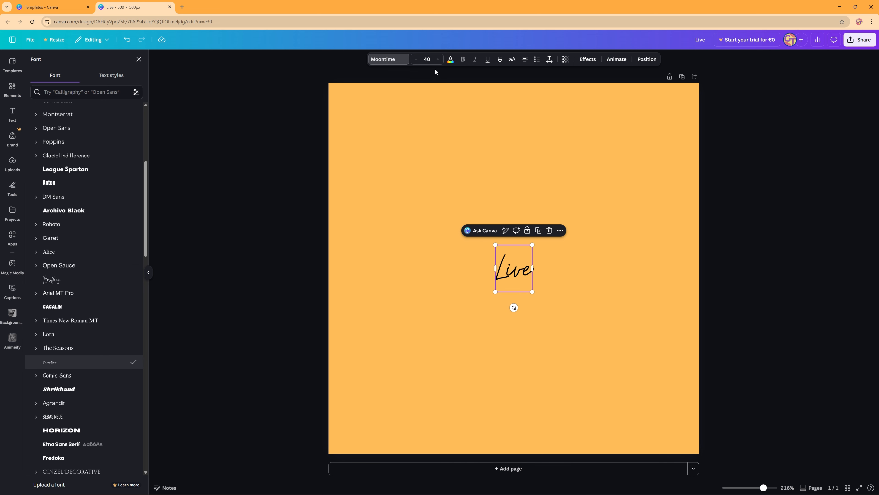
- Set the "Live" text's font size to 120 and align it to the vertical middle of the page
{"action": "left_click", "coordinate": [428, 60]}
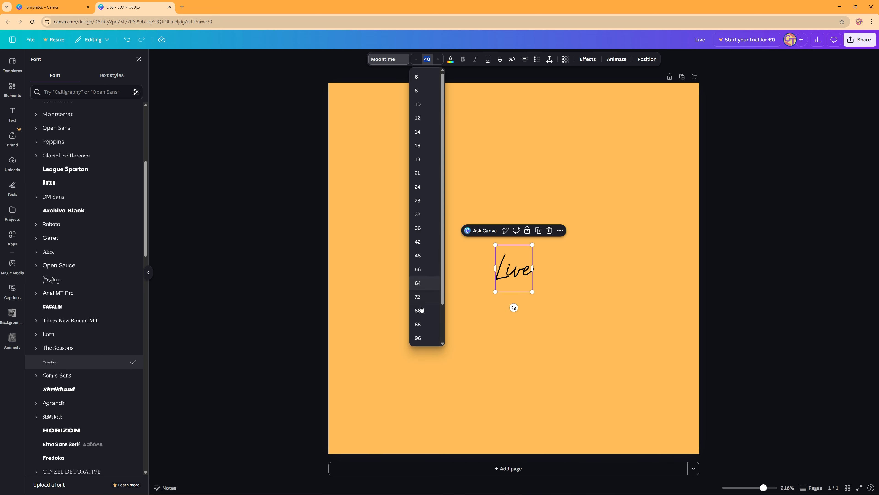
{"action": "type", "text": "104"}
{"action": "key", "text": "Return"}
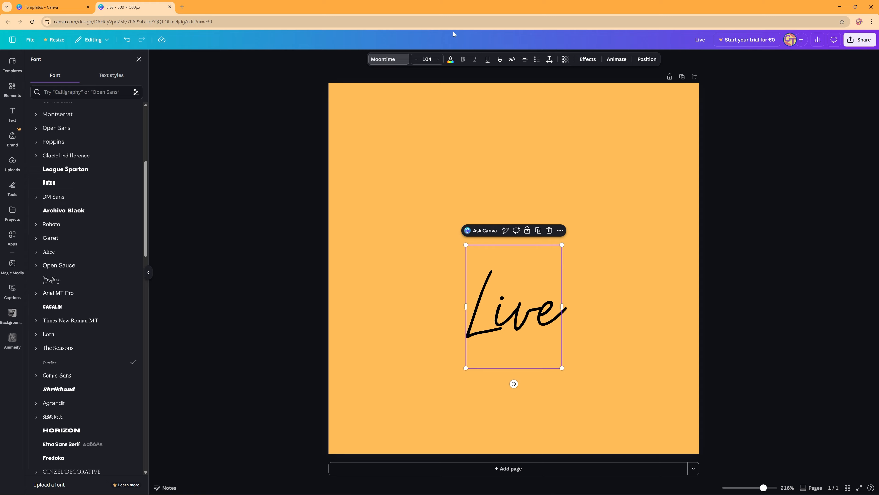
{"action": "left_click", "coordinate": [427, 60]}
{"action": "left_click", "coordinate": [423, 326]}
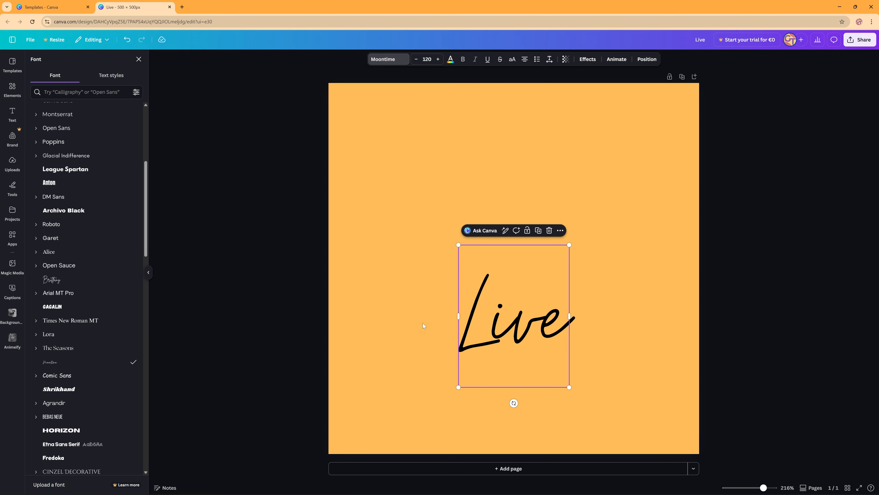
{"action": "left_click", "coordinate": [647, 59]}
{"action": "left_click", "coordinate": [61, 163]}
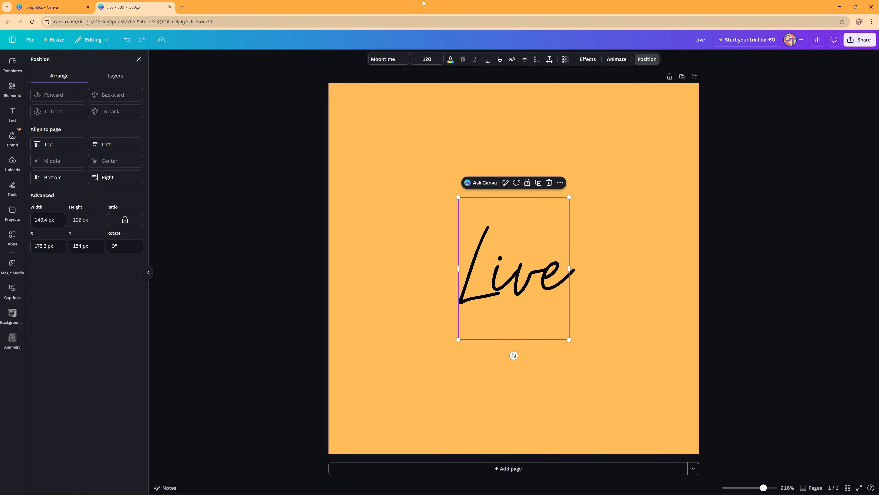
- Colour the "Live" text white and set its font size to 150
{"action": "left_click", "coordinate": [451, 60]}
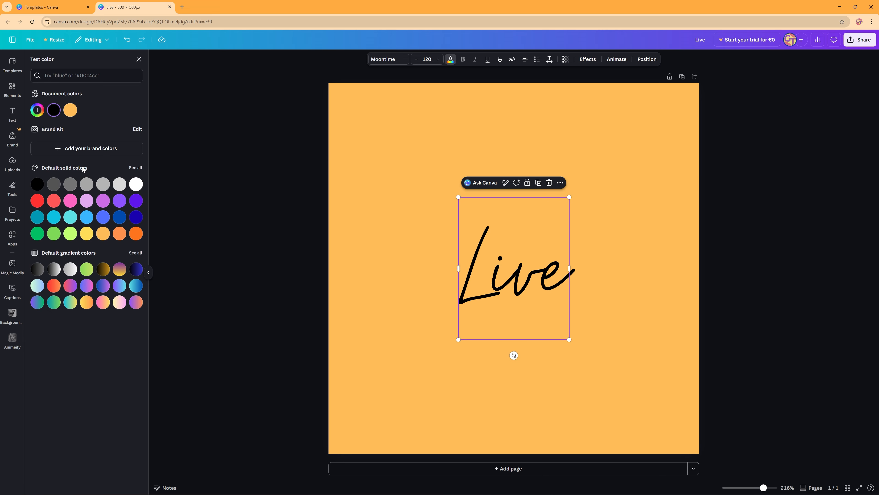
{"action": "left_click", "coordinate": [136, 184]}
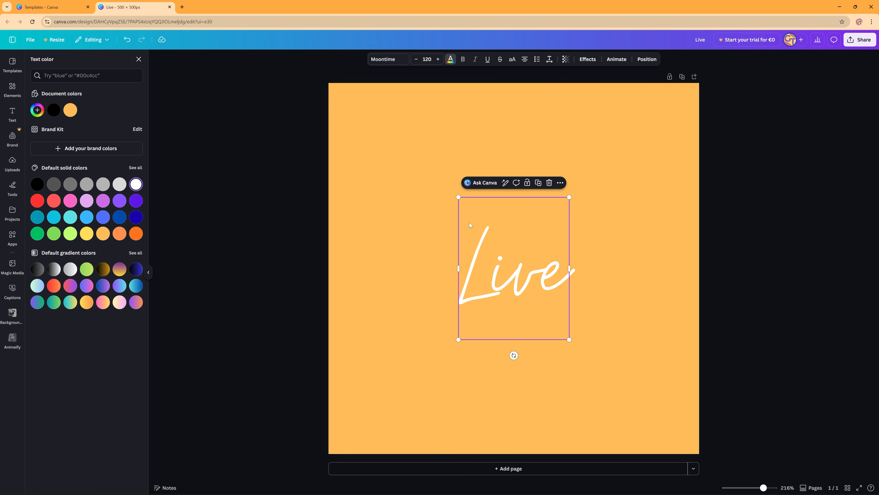
{"action": "left_click", "coordinate": [426, 60]}
{"action": "left_click", "coordinate": [422, 336]}
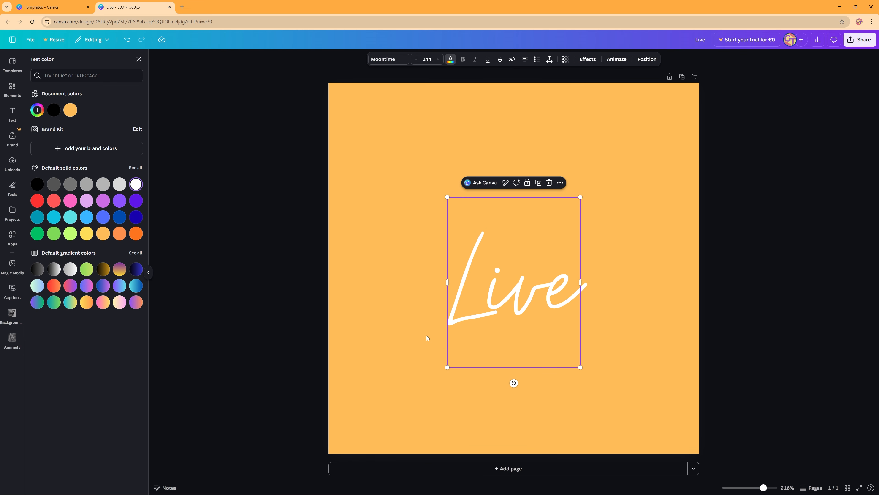
{"action": "left_click", "coordinate": [438, 60]}
{"action": "left_click", "coordinate": [438, 59]}
{"action": "left_click", "coordinate": [438, 60]}
{"action": "left_click", "coordinate": [438, 59]}
{"action": "left_click", "coordinate": [438, 59]}
{"action": "left_click", "coordinate": [438, 59]}
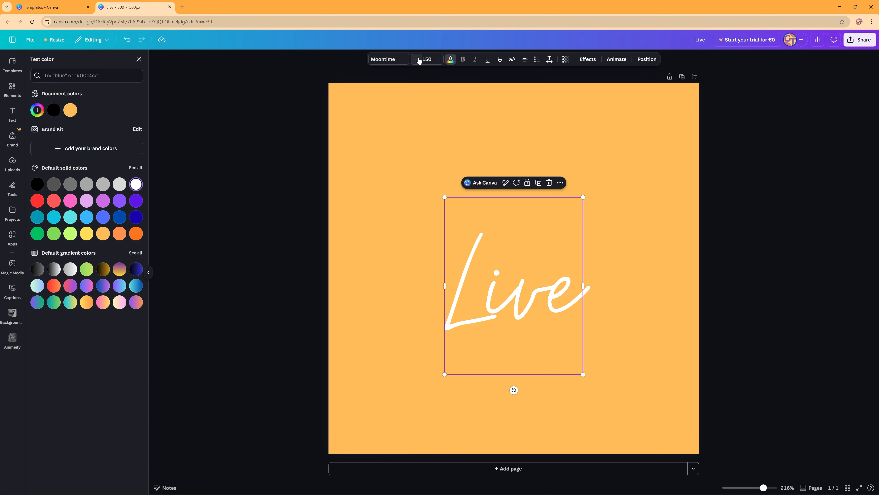
- Align the enlarged "Live" text to the vertical middle of the page and deselect it
{"action": "left_click", "coordinate": [647, 60]}
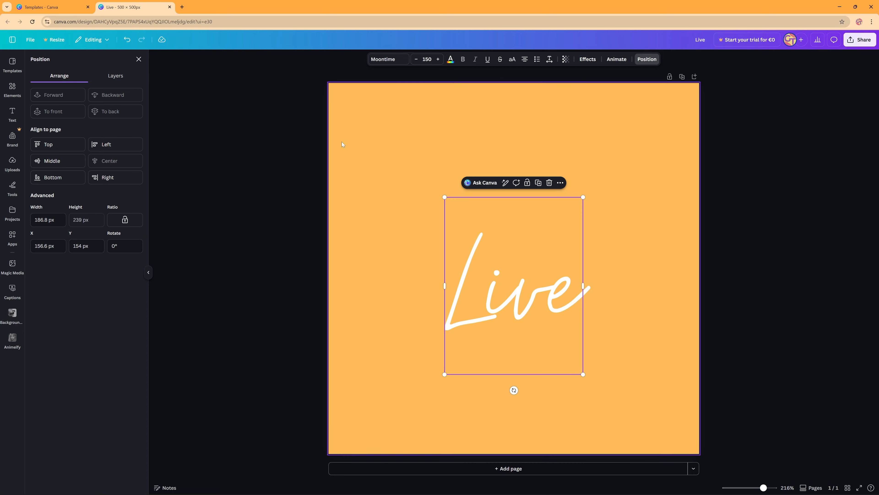
{"action": "left_click", "coordinate": [63, 161]}
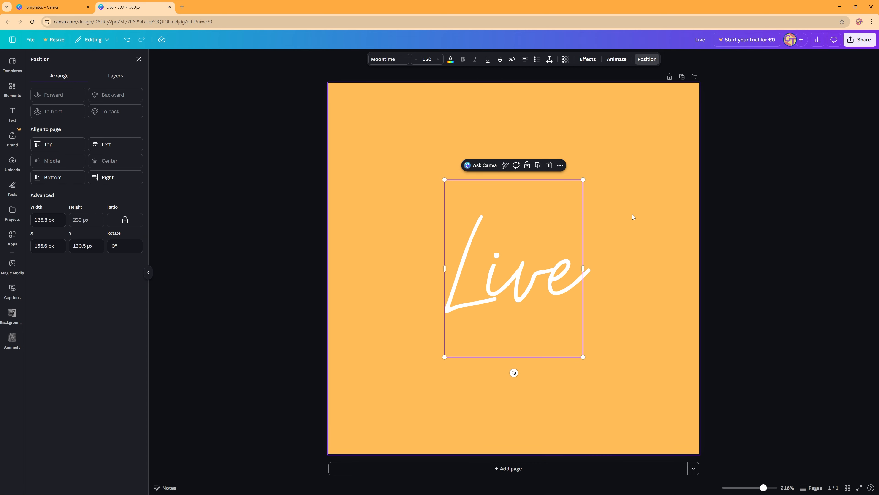
{"action": "left_click", "coordinate": [747, 238]}
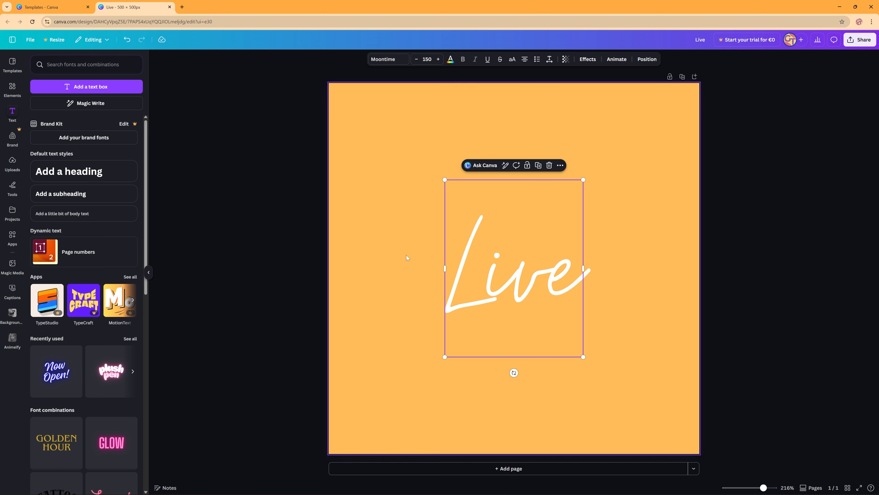
{"action": "left_click", "coordinate": [610, 230]}
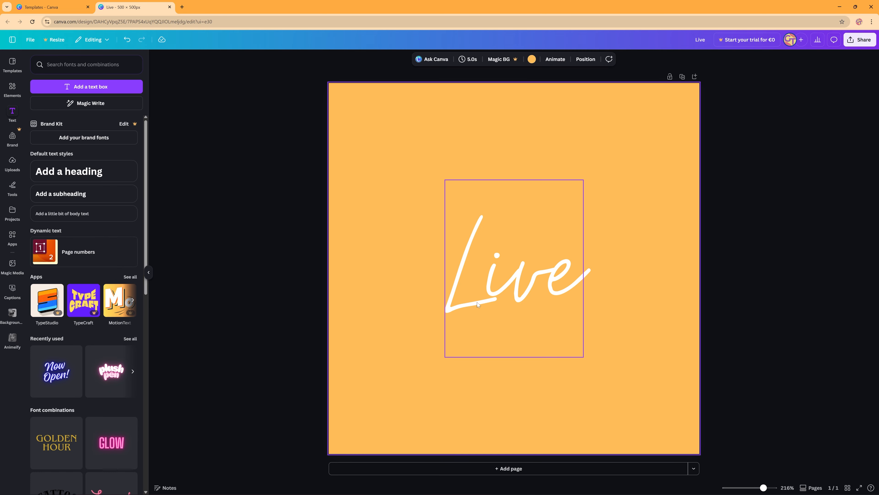
- Duplicate the "Live" page twice and change the text on page 2 to "Laugh"
{"action": "left_click", "coordinate": [684, 78]}
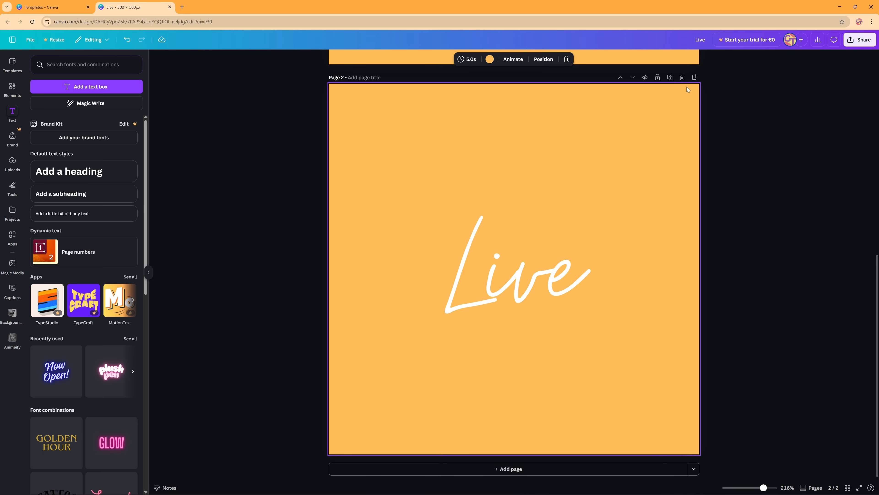
{"action": "left_click", "coordinate": [669, 78]}
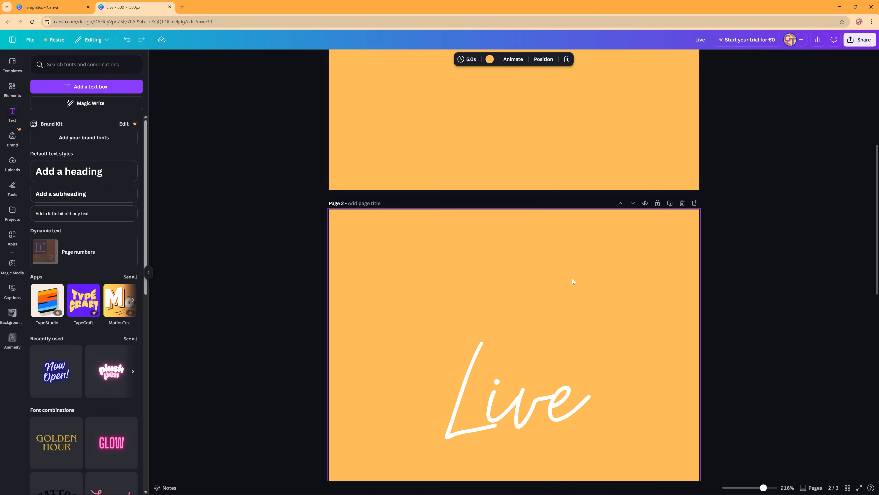
{"action": "scroll", "coordinate": [573, 279], "scroll_direction": "up", "scroll_amount": 8}
{"action": "scroll", "coordinate": [505, 244], "scroll_direction": "down", "scroll_amount": 5}
{"action": "double_click", "coordinate": [489, 187]}
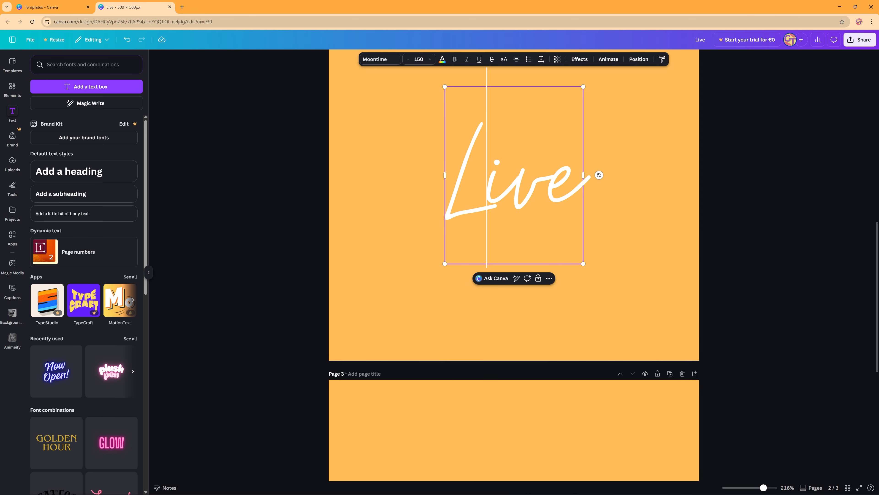
{"action": "left_click_drag", "start_coordinate": [488, 187], "coordinate": [599, 183]}
{"action": "type", "text": "augh"}
{"action": "left_click", "coordinate": [665, 153]}
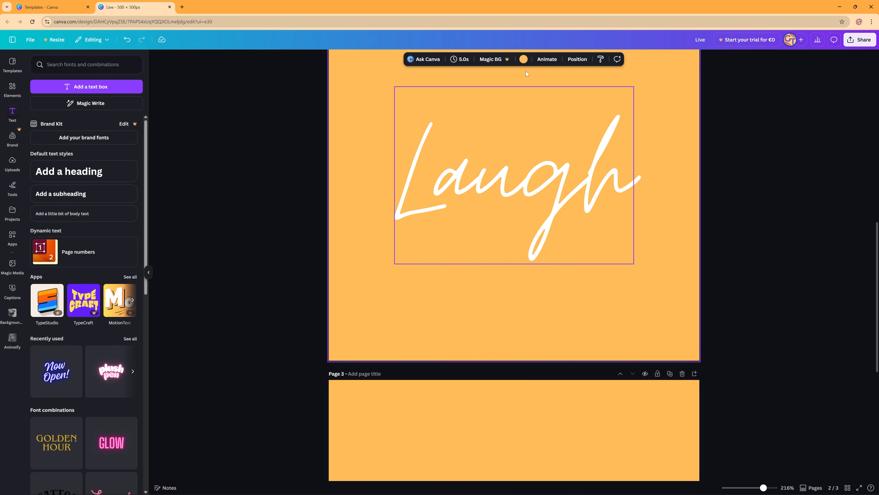
- Fill page 2's background with turquoise, and give page 3 the text "Love" on a Light lavender background
{"action": "left_click", "coordinate": [523, 59]}
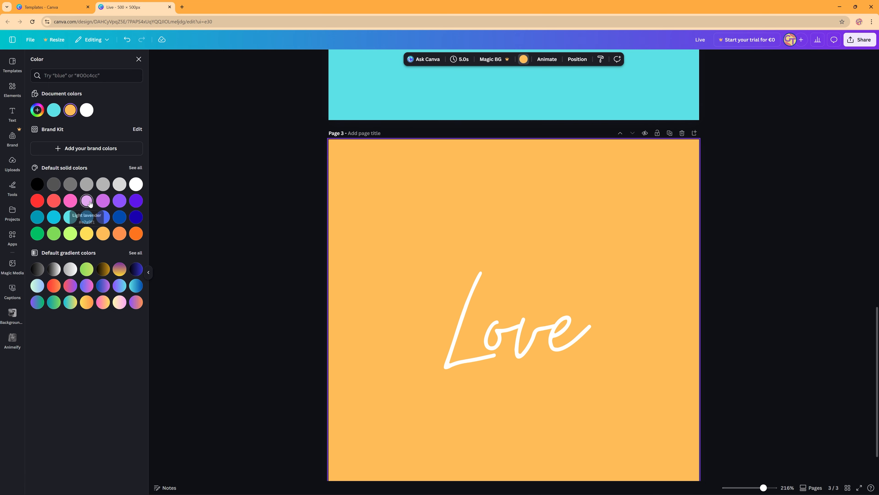
{"action": "left_click", "coordinate": [86, 201]}
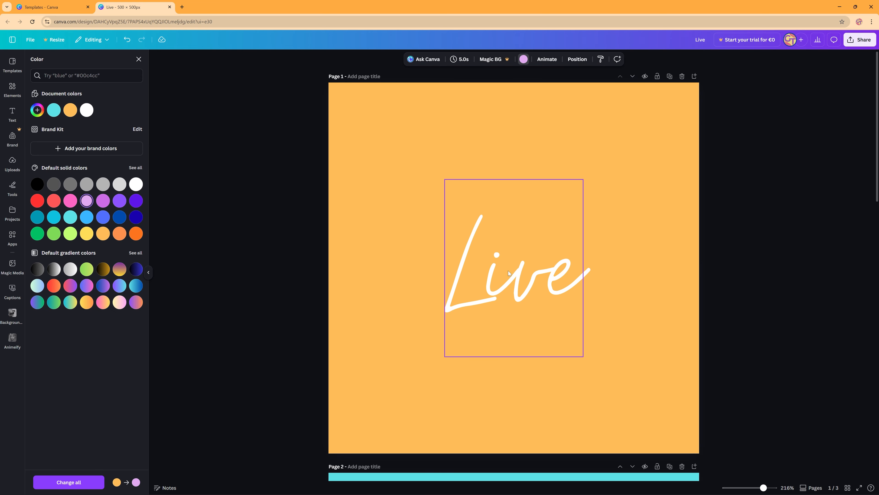
- Apply the Merge text animation to the "Live" text on page 1
{"action": "left_click", "coordinate": [508, 273]}
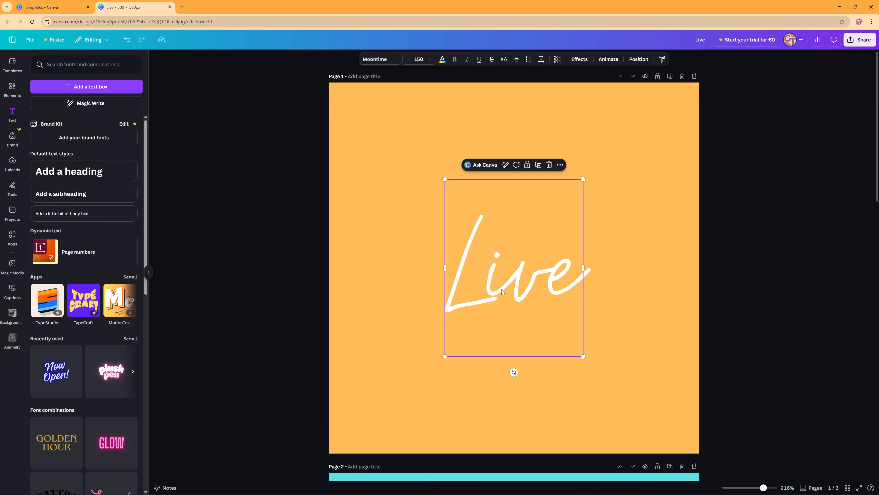
{"action": "left_click", "coordinate": [609, 59]}
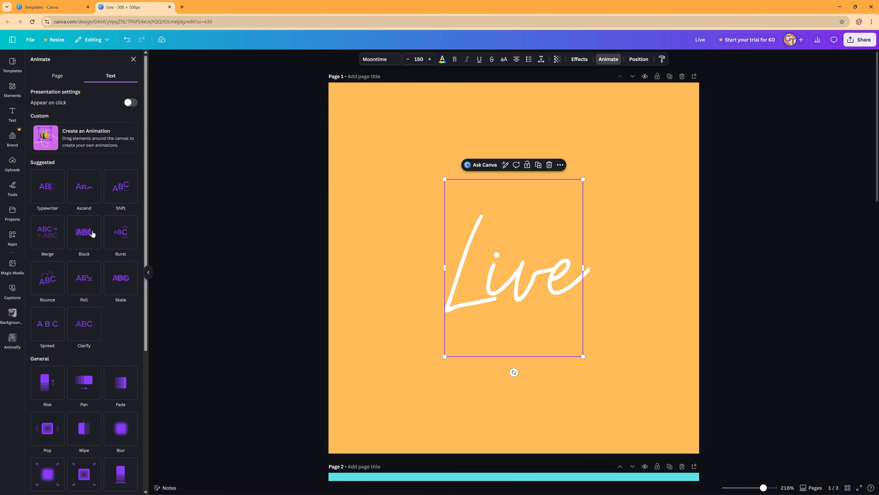
{"action": "scroll", "coordinate": [88, 301], "scroll_direction": "down", "scroll_amount": 2}
{"action": "scroll", "coordinate": [79, 350], "scroll_direction": "up", "scroll_amount": 1}
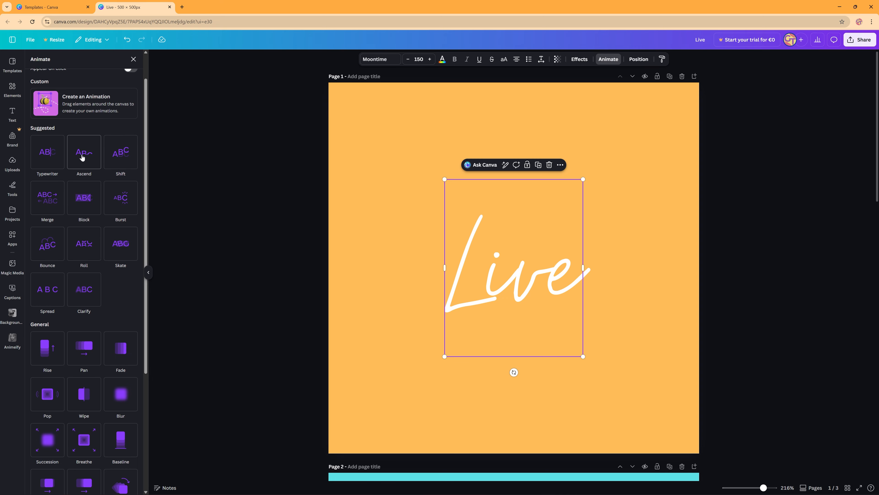
{"action": "left_click", "coordinate": [47, 198]}
{"action": "scroll", "coordinate": [217, 239], "scroll_direction": "down", "scroll_amount": 5}
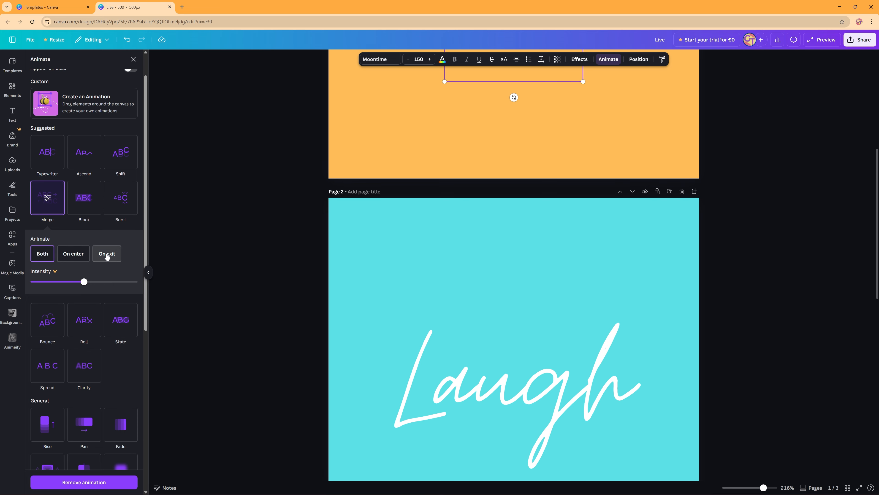
- Apply the Bounce text animation to the "Love" text on page 3, animating on both enter and exit
{"action": "scroll", "coordinate": [316, 295], "scroll_direction": "down", "scroll_amount": 5}
{"action": "left_click", "coordinate": [446, 225]}
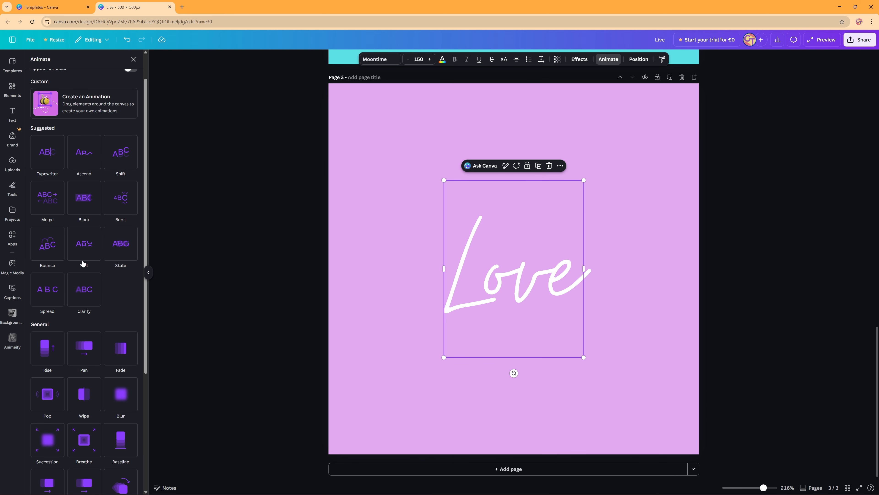
{"action": "left_click", "coordinate": [49, 244]}
{"action": "scroll", "coordinate": [341, 350], "scroll_direction": "up", "scroll_amount": 20}
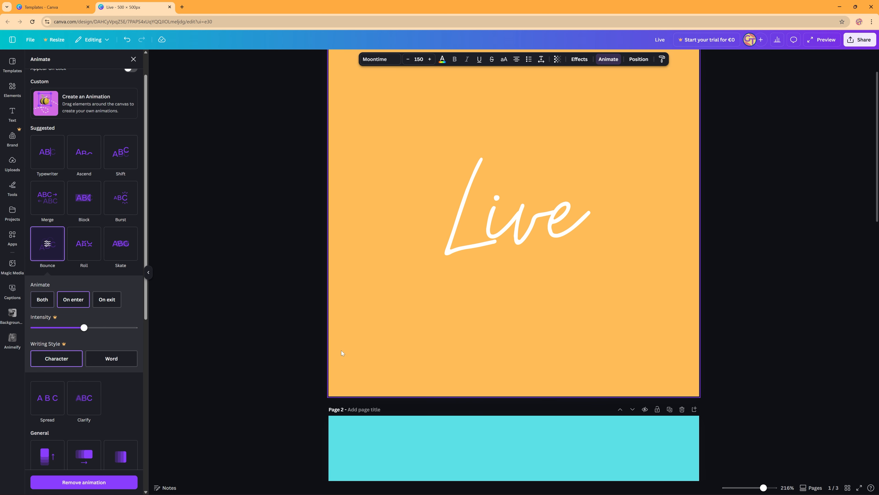
{"action": "scroll", "coordinate": [471, 341], "scroll_direction": "down", "scroll_amount": 1}
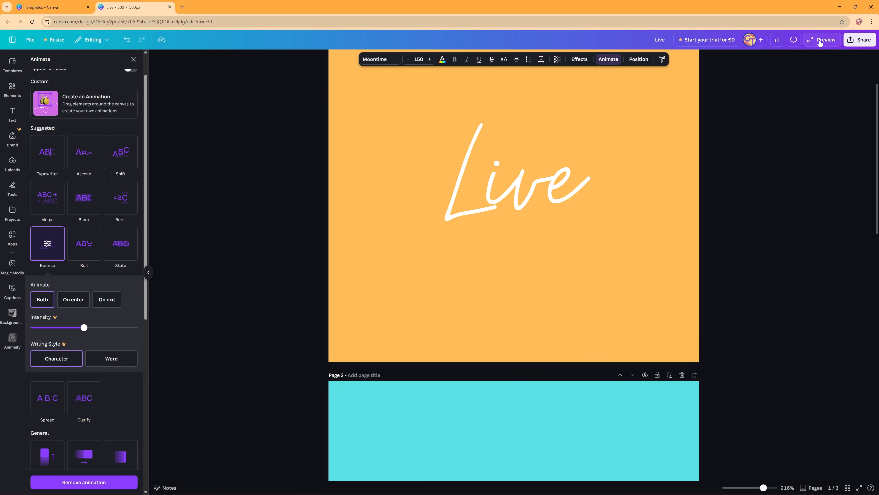
{"action": "scroll", "coordinate": [507, 165], "scroll_direction": "up", "scroll_amount": 3}
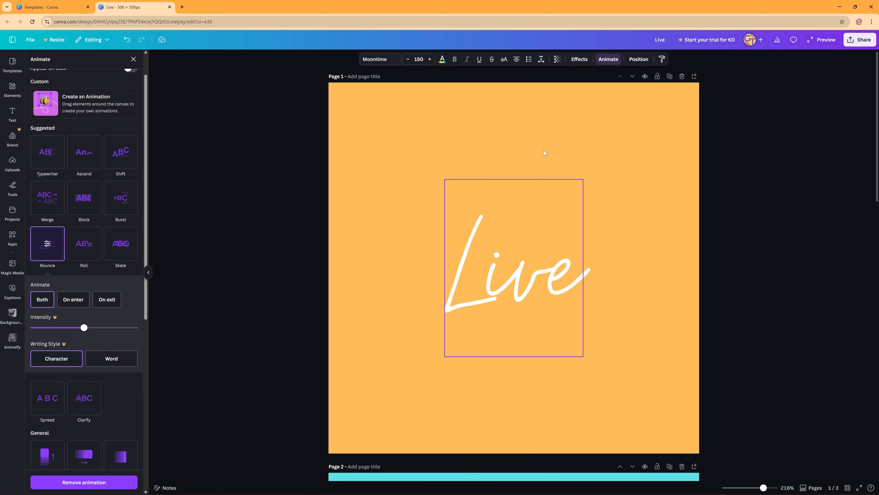
- Set page 1's timing to 2.5 s and apply this duration to all three pages
{"action": "left_click", "coordinate": [757, 126]}
{"action": "left_click", "coordinate": [640, 123]}
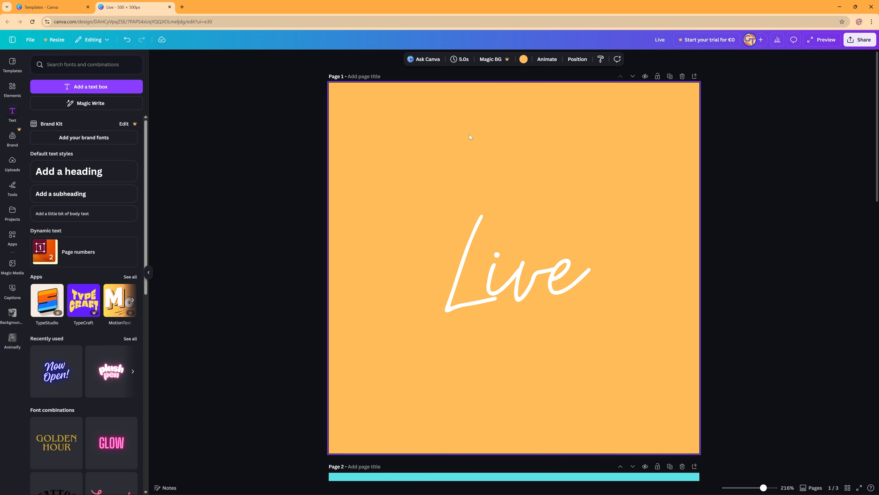
{"action": "left_click", "coordinate": [460, 60]}
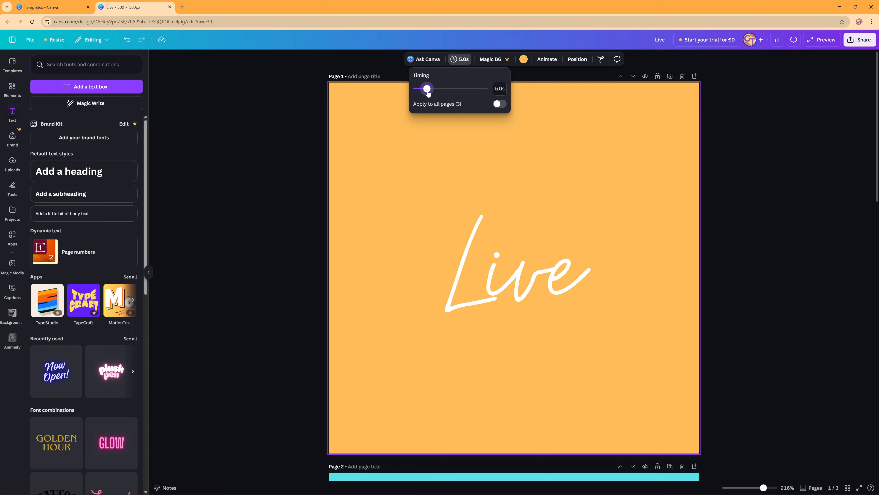
{"action": "left_click_drag", "start_coordinate": [428, 93], "coordinate": [421, 102]}
{"action": "left_click", "coordinate": [502, 106]}
{"action": "left_click", "coordinate": [738, 228]}
- Preview the full animation through the "Love" page, and close the preview
{"action": "scroll", "coordinate": [737, 231], "scroll_direction": "down", "scroll_amount": 2}
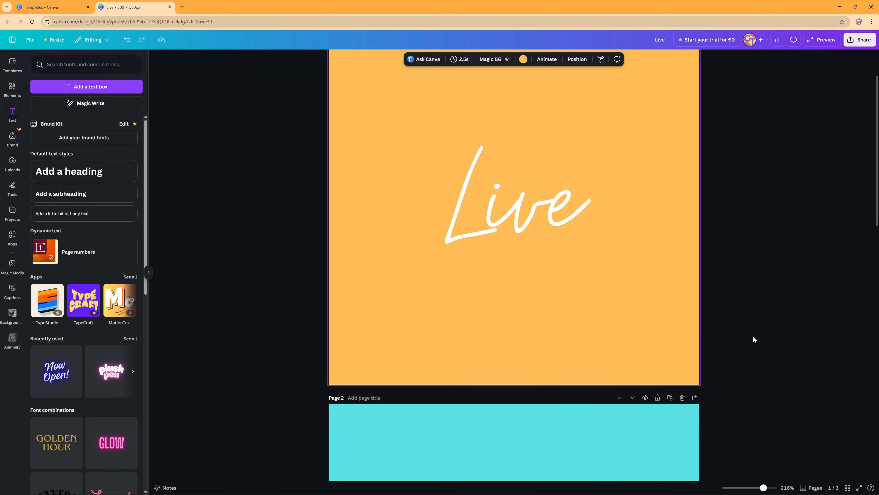
{"action": "scroll", "coordinate": [754, 338], "scroll_direction": "up", "scroll_amount": 2}
{"action": "left_click", "coordinate": [823, 40]}
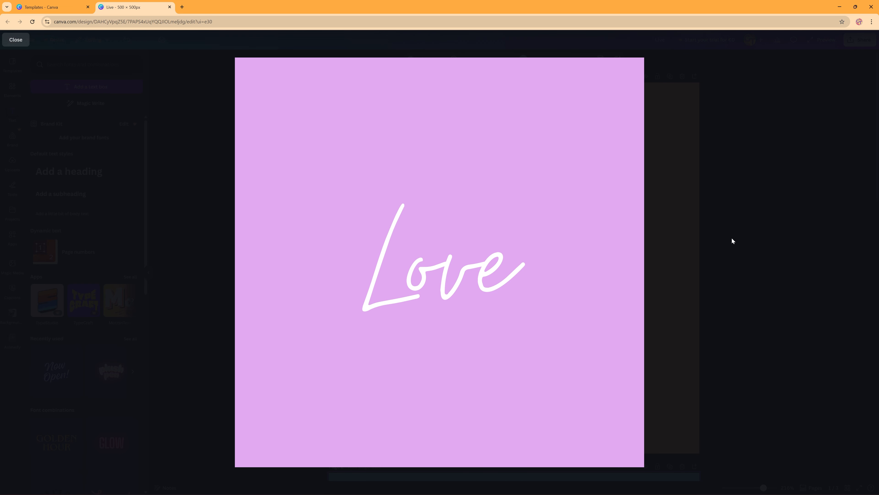
{"action": "key", "text": "Escape"}
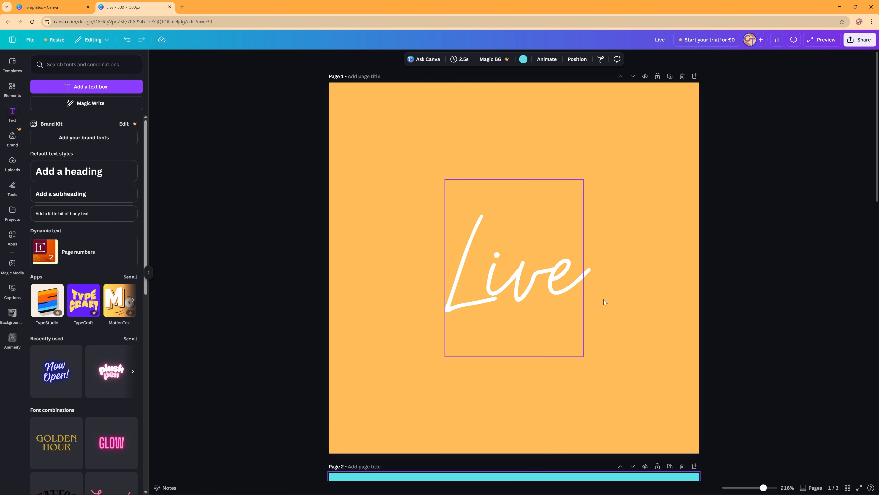
- Download pages 1-3 of the design as a 500 × 500 px GIF
{"action": "left_click", "coordinate": [850, 43]}
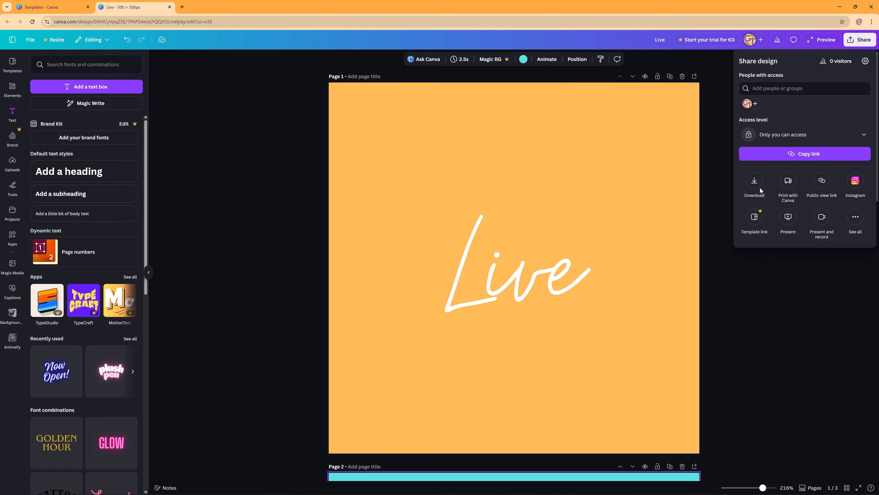
{"action": "left_click", "coordinate": [759, 187]}
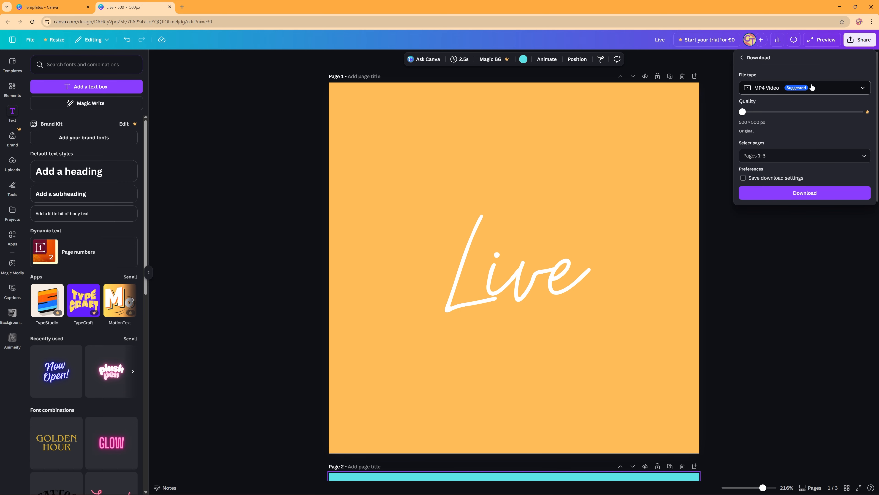
{"action": "left_click", "coordinate": [822, 88]}
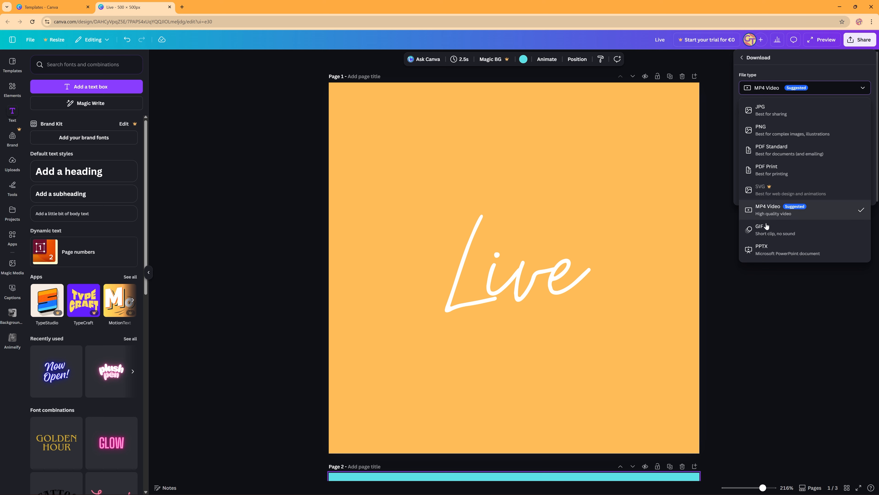
{"action": "left_click", "coordinate": [766, 231]}
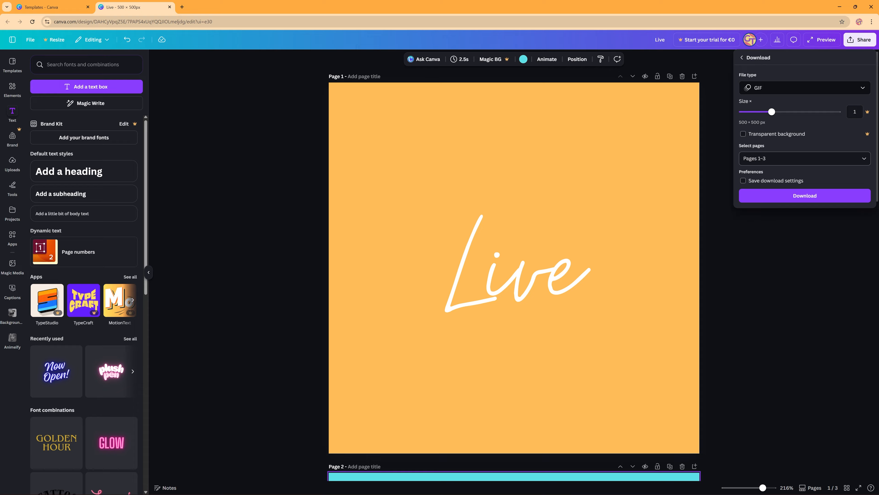
{"action": "left_click", "coordinate": [807, 197]}
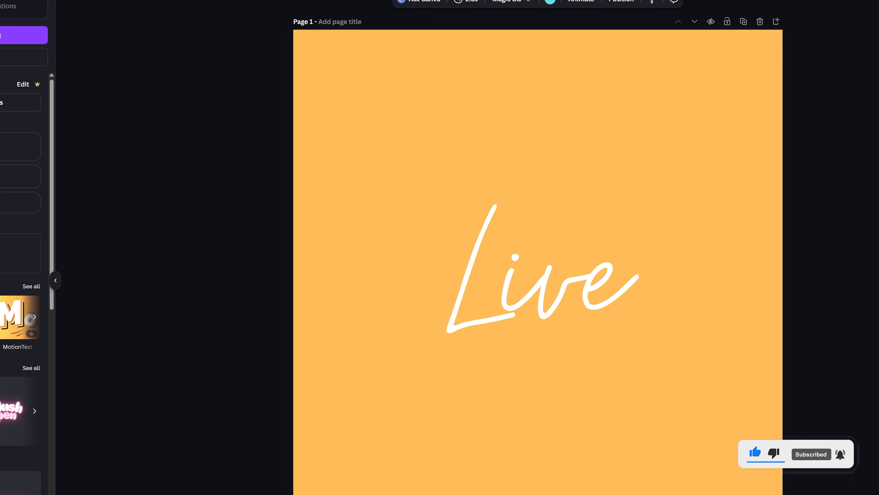
- Open the design's sharing options
{"action": "left_click", "coordinate": [861, 39]}
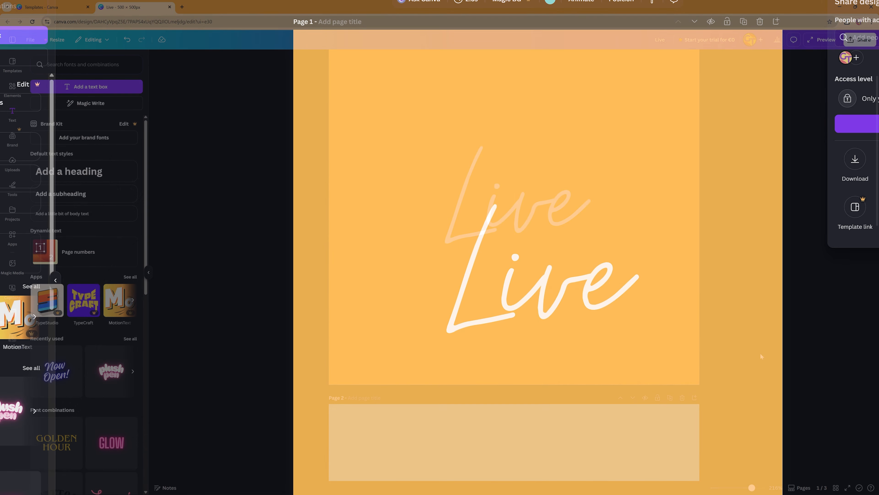